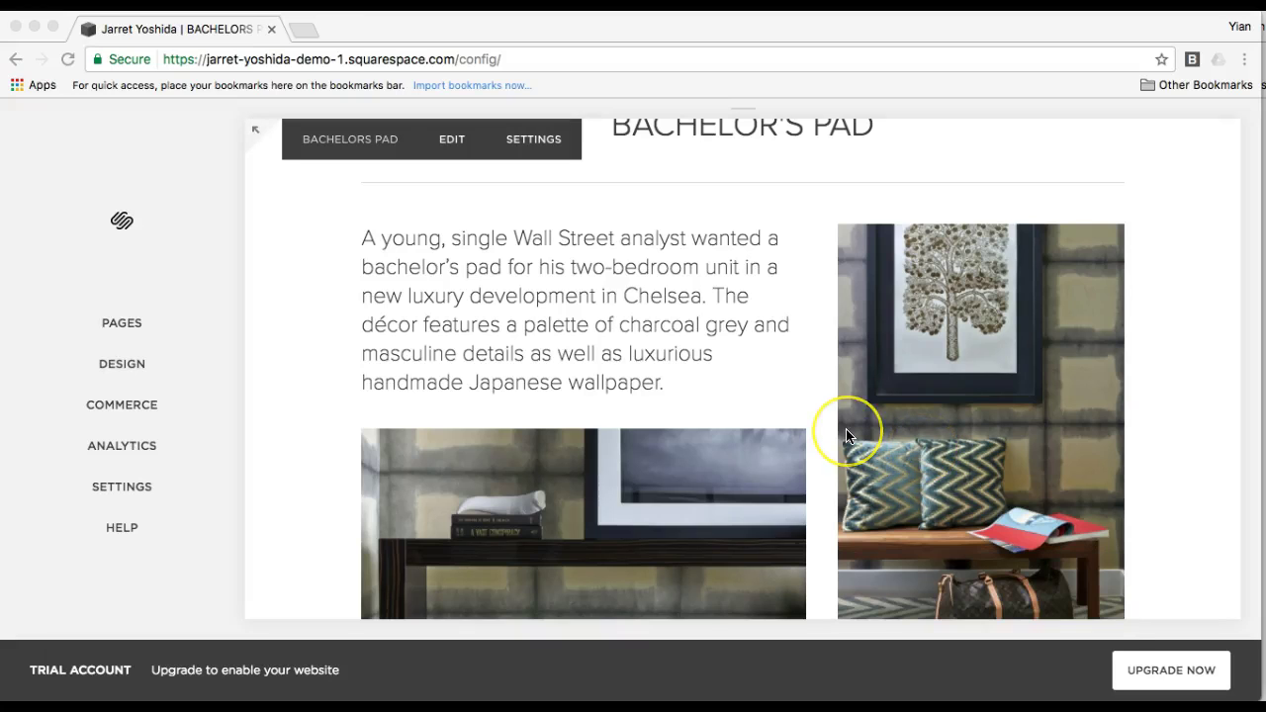
{"action": "scroll", "coordinate": [845, 428], "scroll_direction": "down", "scroll_amount": 5}
{"action": "scroll", "coordinate": [845, 428], "scroll_direction": "down", "scroll_amount": 5}
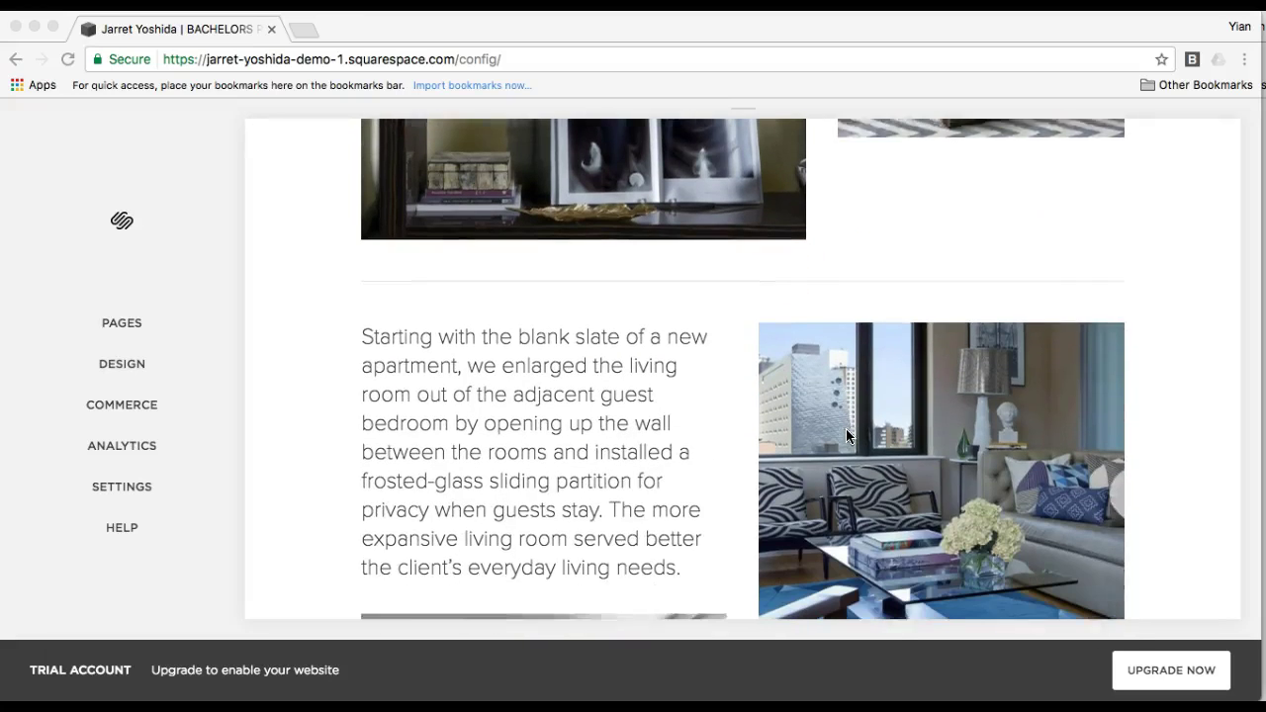
Expand the Bachelor's Pad page preview to full size and scroll through the gallery.
{"action": "left_click", "coordinate": [258, 132]}
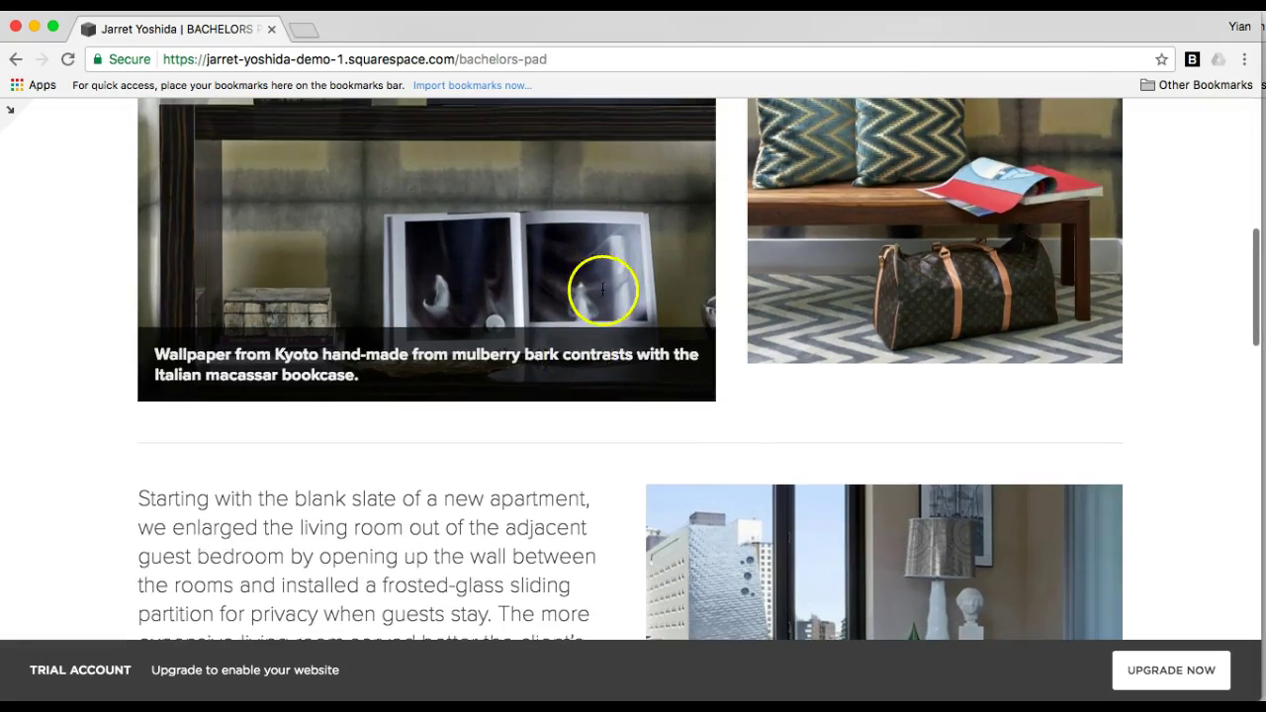
{"action": "scroll", "coordinate": [603, 289], "scroll_direction": "up", "scroll_amount": 1}
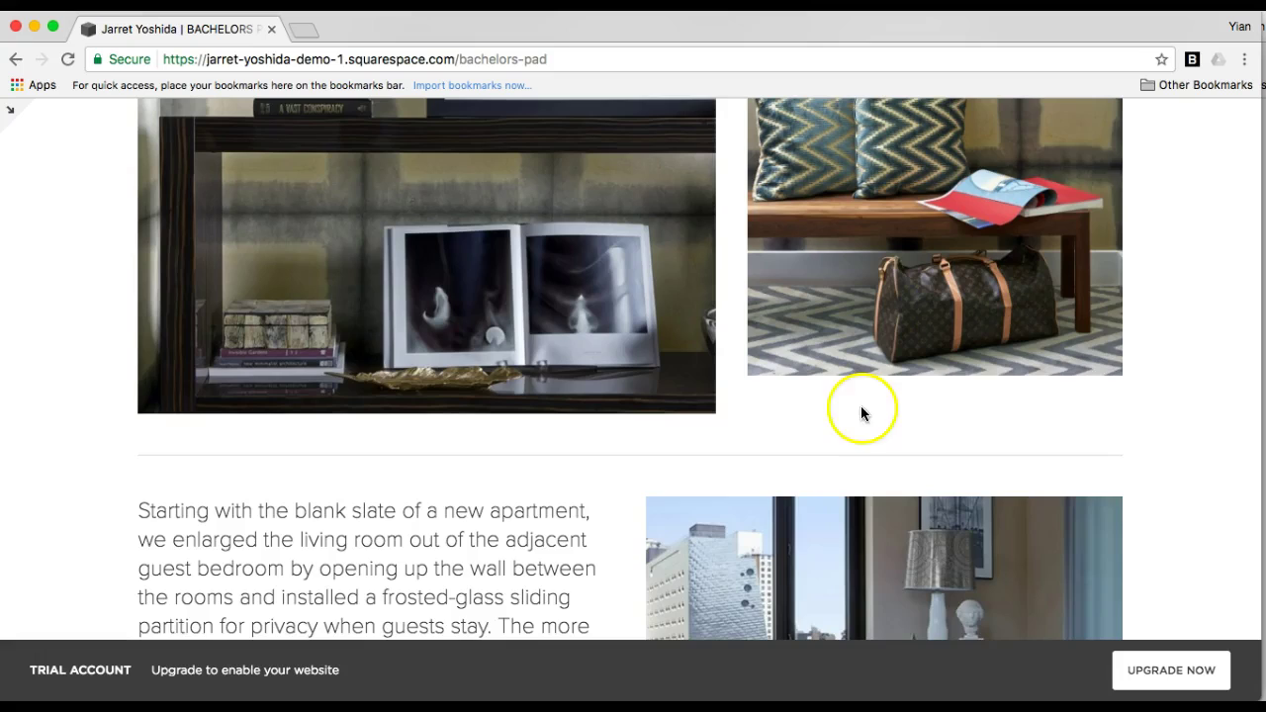
{"action": "scroll", "coordinate": [750, 426], "scroll_direction": "up", "scroll_amount": 5}
{"action": "scroll", "coordinate": [750, 426], "scroll_direction": "down", "scroll_amount": 4}
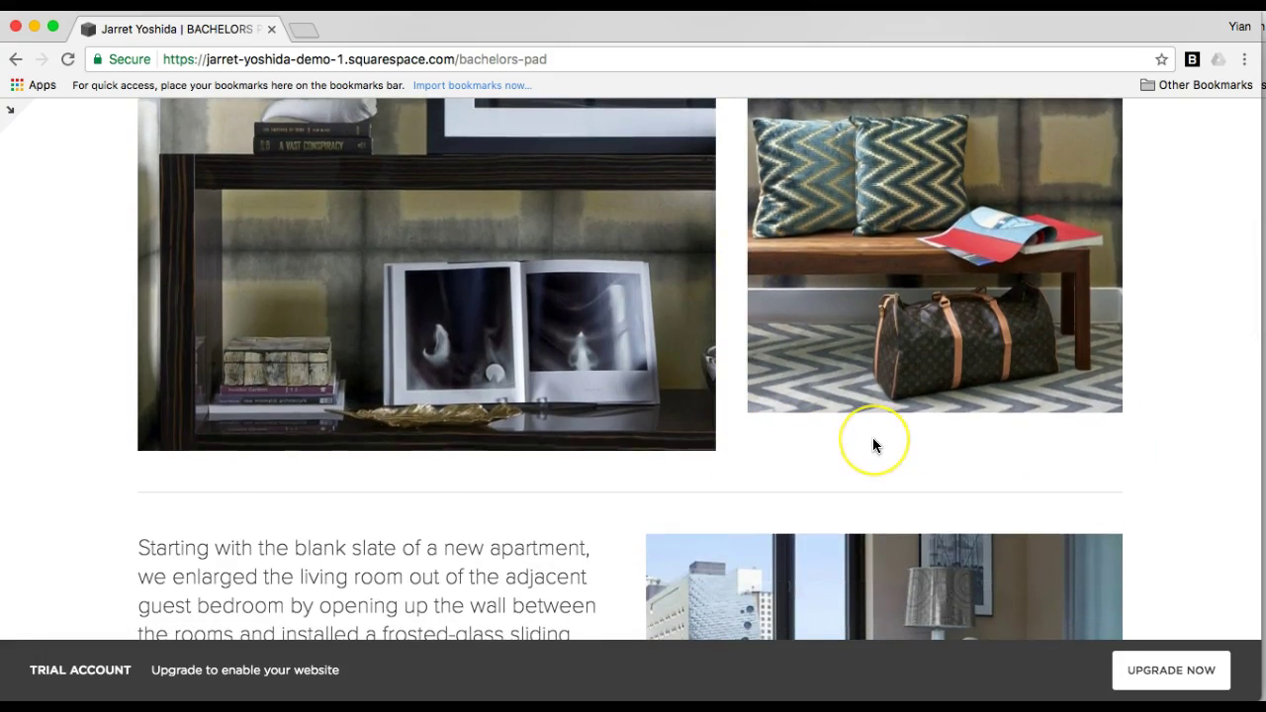
{"action": "scroll", "coordinate": [872, 437], "scroll_direction": "down", "scroll_amount": 4}
{"action": "scroll", "coordinate": [872, 437], "scroll_direction": "down", "scroll_amount": 4}
{"action": "scroll", "coordinate": [873, 437], "scroll_direction": "down", "scroll_amount": 4}
{"action": "scroll", "coordinate": [872, 437], "scroll_direction": "down", "scroll_amount": 2}
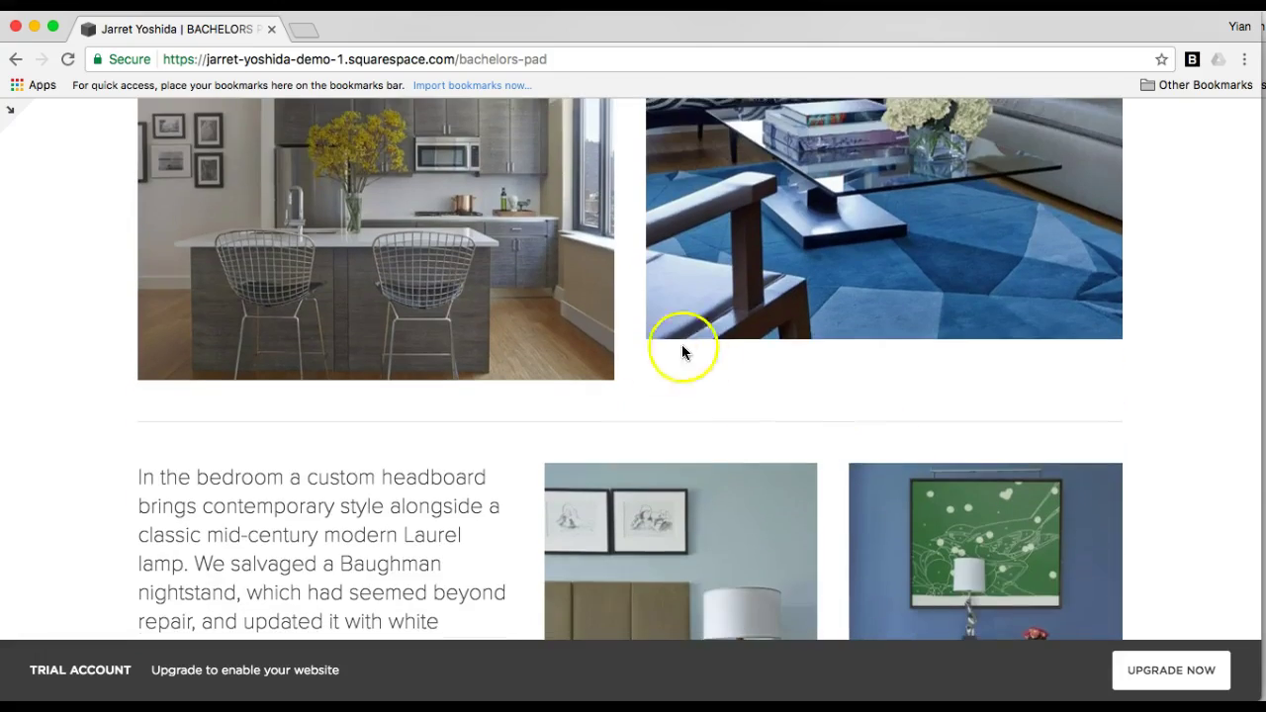
{"action": "scroll", "coordinate": [746, 350], "scroll_direction": "down", "scroll_amount": 4}
{"action": "scroll", "coordinate": [746, 350], "scroll_direction": "down", "scroll_amount": 4}
{"action": "scroll", "coordinate": [745, 350], "scroll_direction": "up", "scroll_amount": 3}
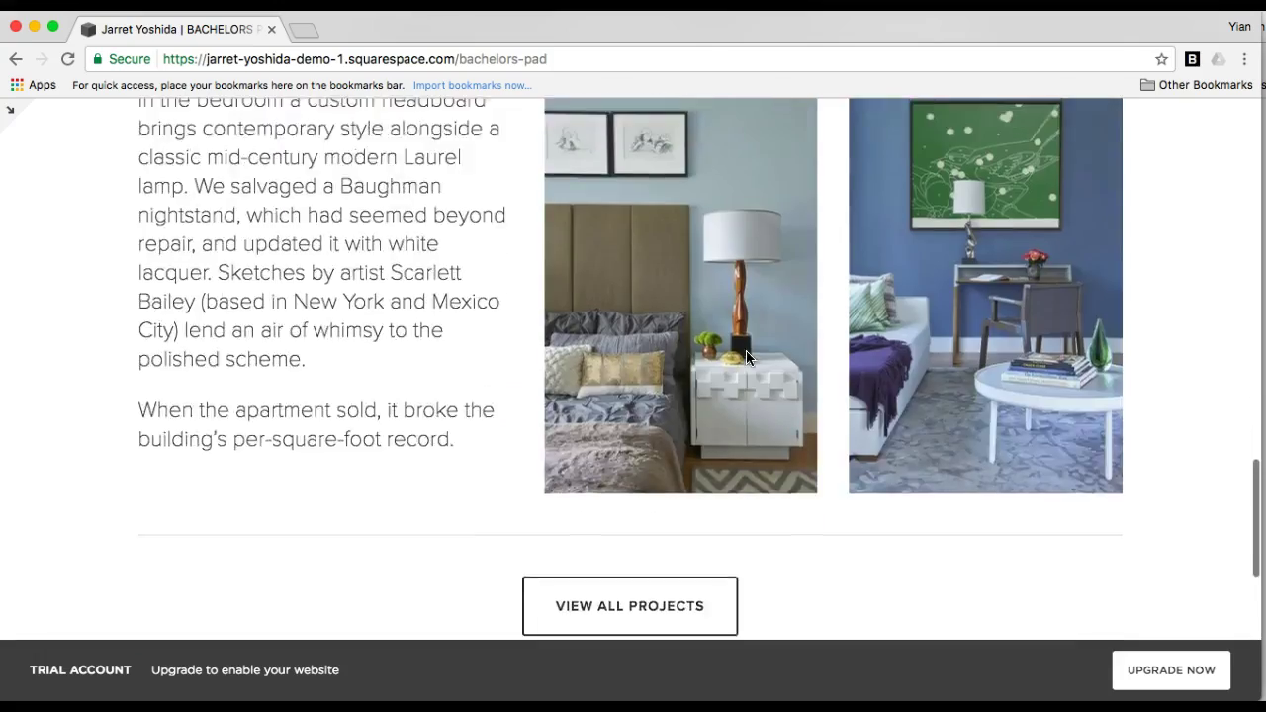
{"action": "scroll", "coordinate": [746, 356], "scroll_direction": "up", "scroll_amount": 4}
{"action": "scroll", "coordinate": [746, 356], "scroll_direction": "up", "scroll_amount": 4}
{"action": "scroll", "coordinate": [745, 356], "scroll_direction": "up", "scroll_amount": 2}
{"action": "scroll", "coordinate": [925, 328], "scroll_direction": "up", "scroll_amount": 1}
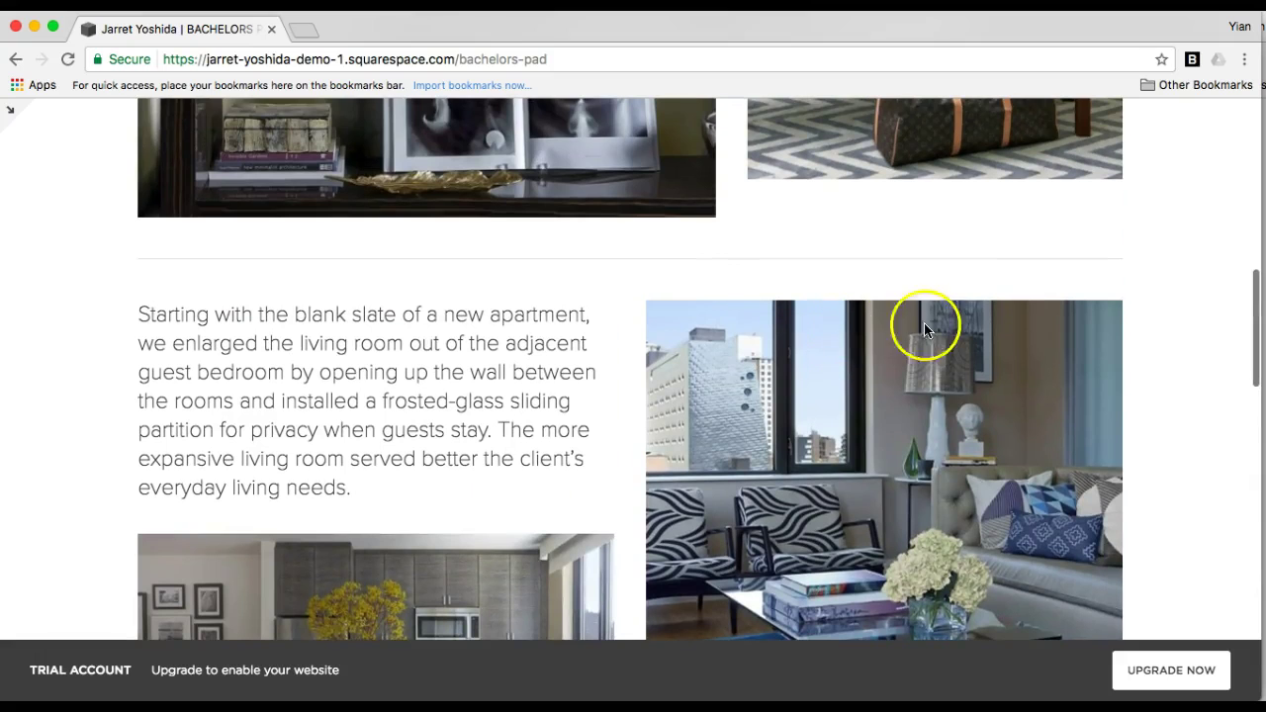
{"action": "scroll", "coordinate": [484, 362], "scroll_direction": "up", "scroll_amount": 2}
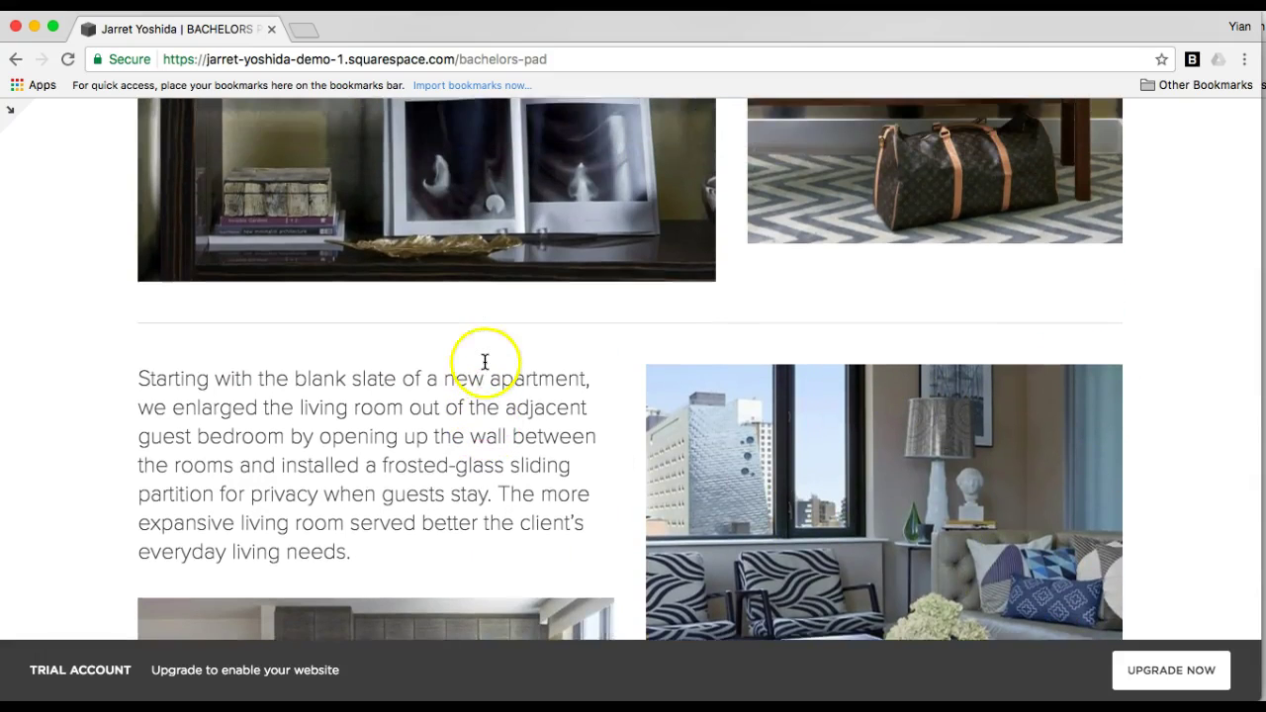
{"action": "scroll", "coordinate": [484, 362], "scroll_direction": "up", "scroll_amount": 1}
{"action": "scroll", "coordinate": [514, 269], "scroll_direction": "up", "scroll_amount": 4}
{"action": "scroll", "coordinate": [515, 269], "scroll_direction": "up", "scroll_amount": 3}
{"action": "scroll", "coordinate": [514, 271], "scroll_direction": "up", "scroll_amount": 5}
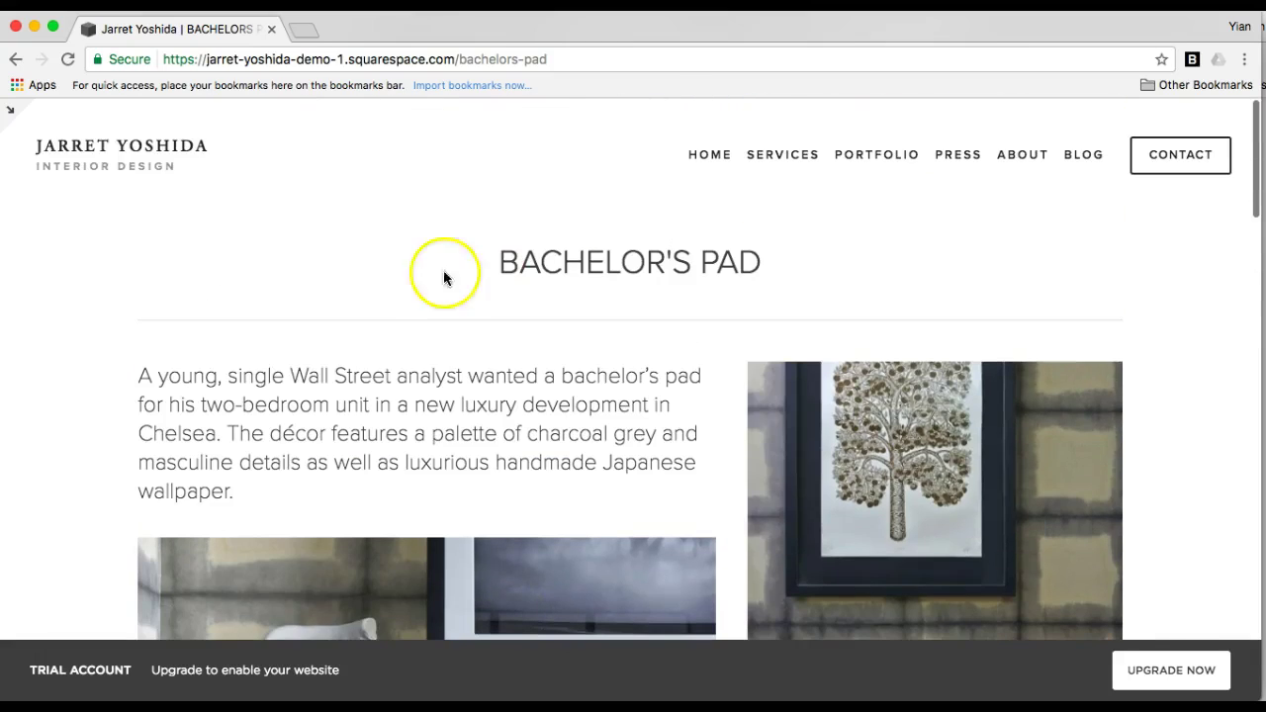
Return to the admin panel and enter edit mode for the Bachelor's Pad page.
{"action": "left_click", "coordinate": [14, 115]}
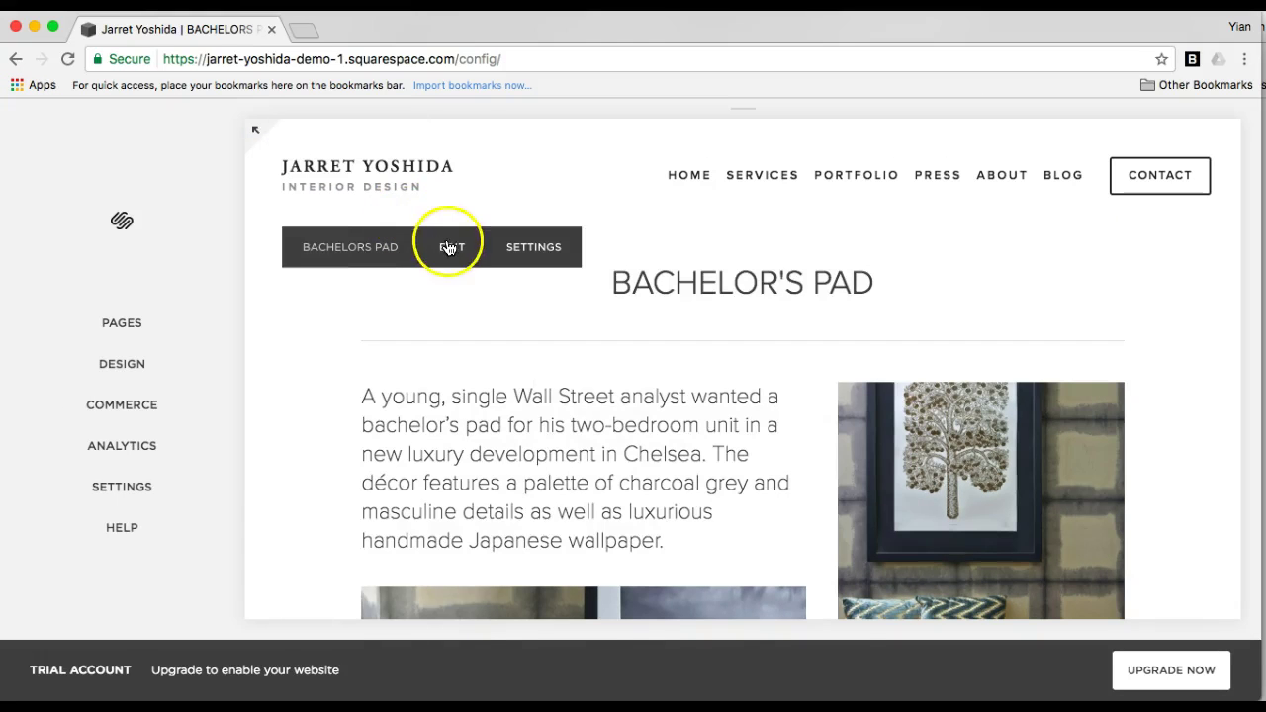
{"action": "left_click", "coordinate": [450, 247]}
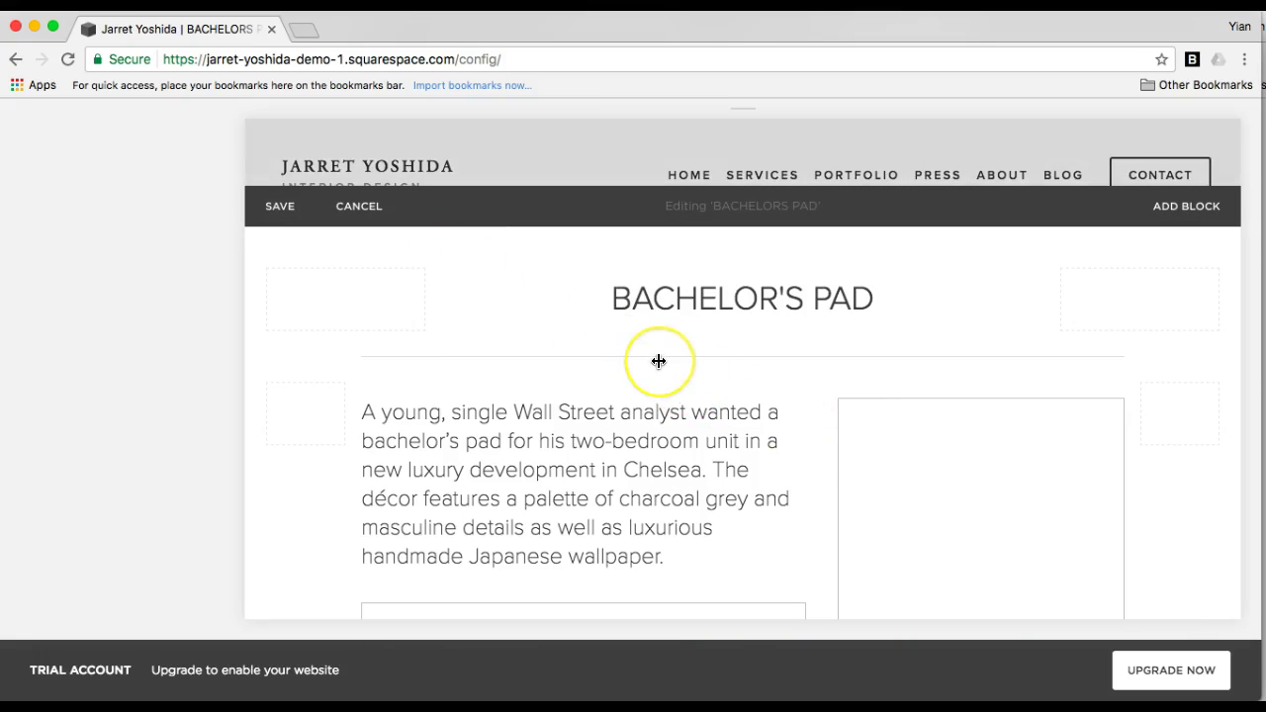
Shorten the bookcase image block so its height matches the bench photo.
{"action": "left_click", "coordinate": [659, 361]}
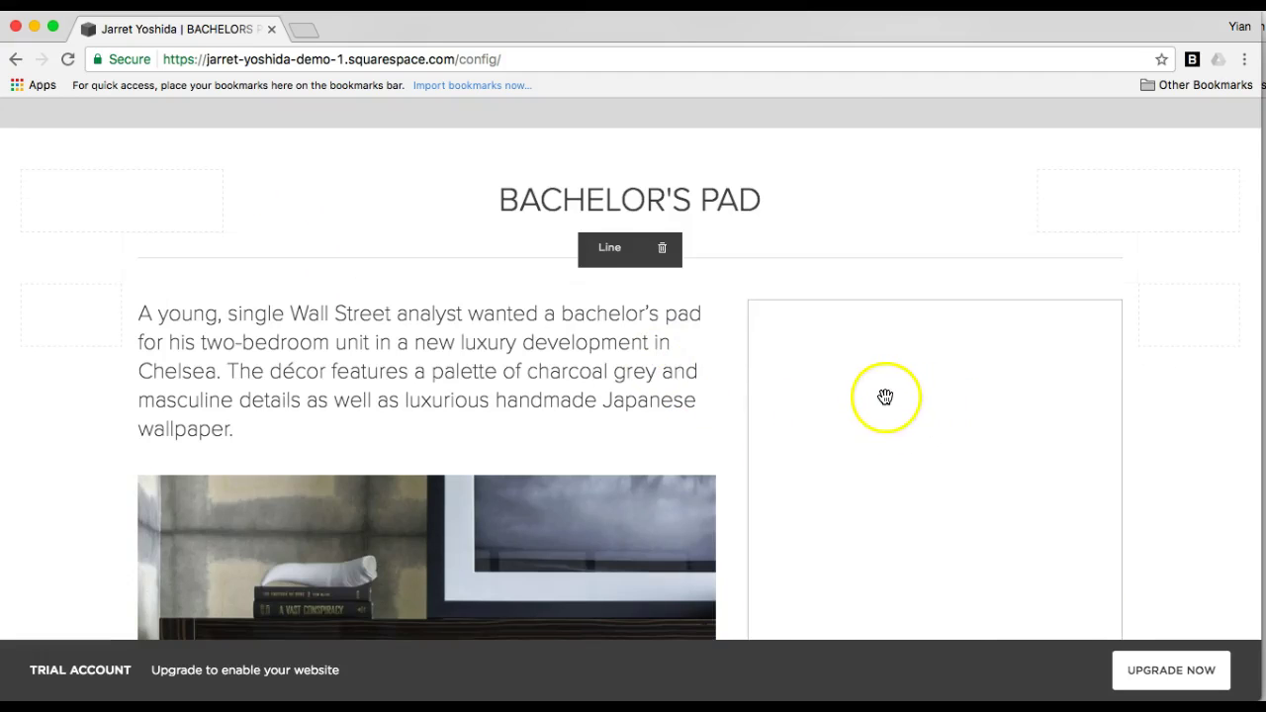
{"action": "scroll", "coordinate": [905, 416], "scroll_direction": "down", "scroll_amount": 1}
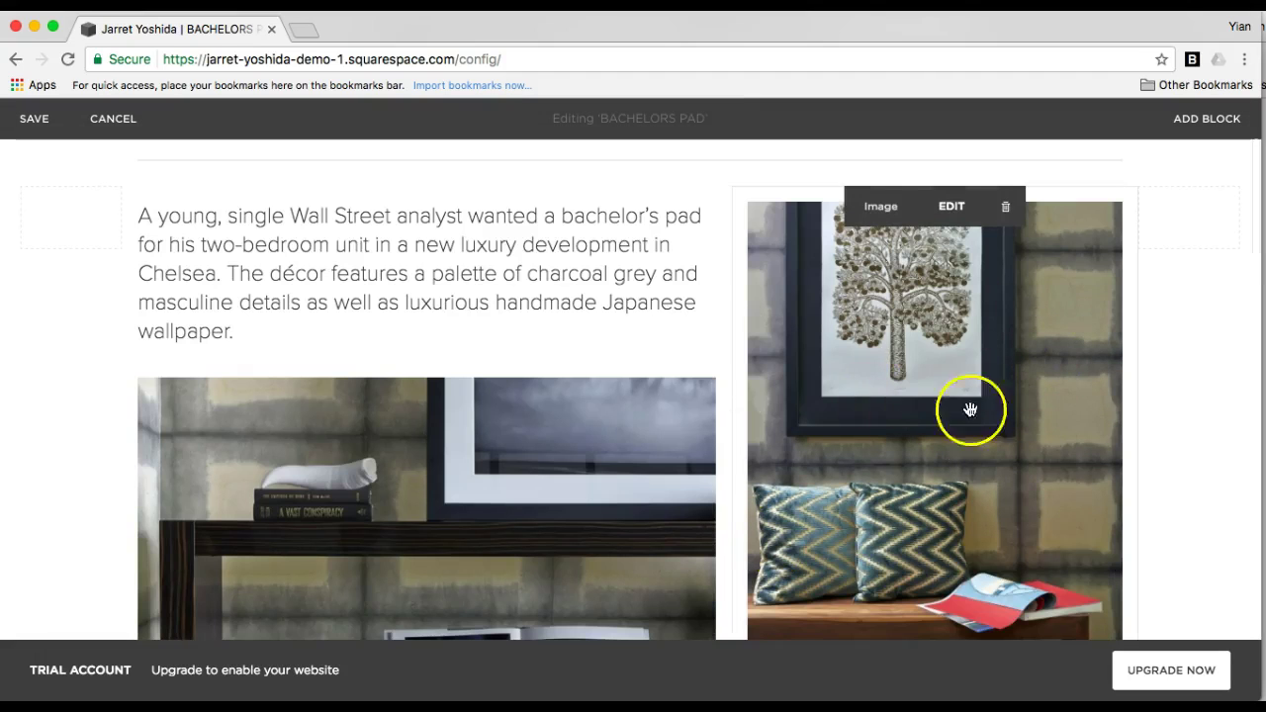
{"action": "scroll", "coordinate": [860, 450], "scroll_direction": "down", "scroll_amount": 5}
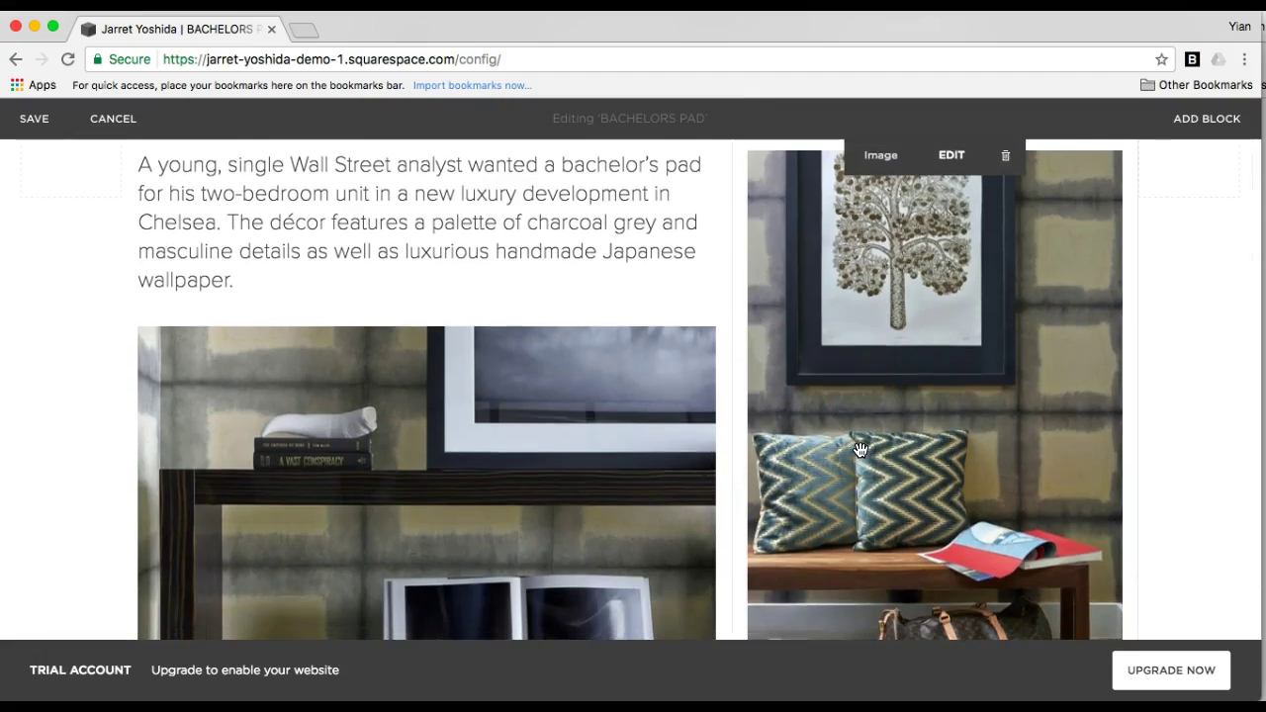
{"action": "scroll", "coordinate": [692, 435], "scroll_direction": "down", "scroll_amount": 5}
{"action": "mouse_move", "coordinate": [426, 317]}
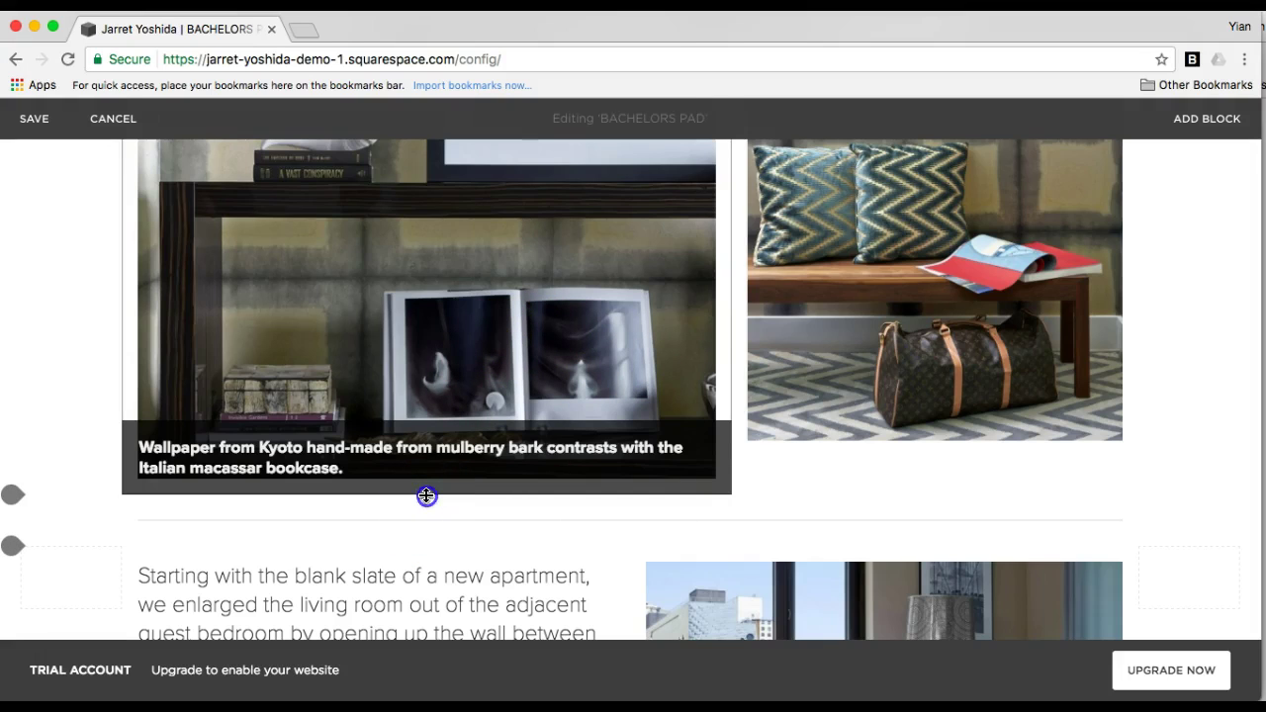
{"action": "left_click_drag", "start_coordinate": [426, 495], "coordinate": [422, 444]}
{"action": "scroll", "coordinate": [743, 442], "scroll_direction": "up", "scroll_amount": 5}
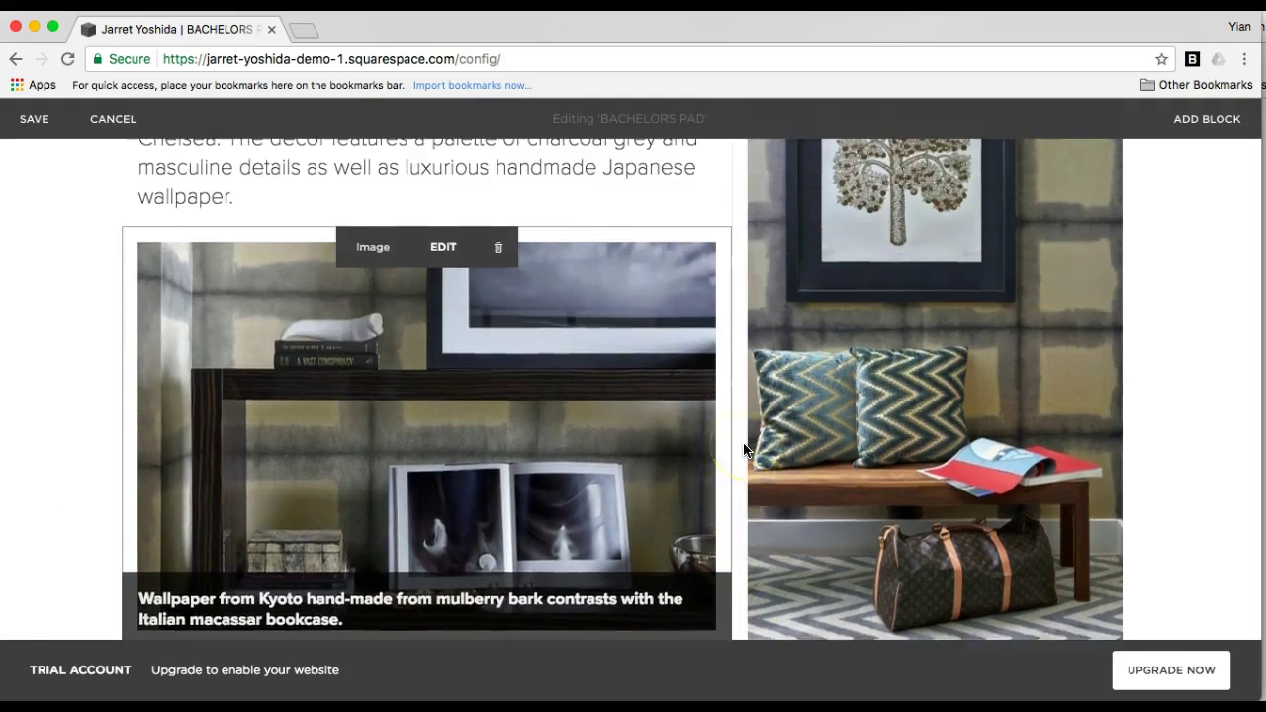
{"action": "scroll", "coordinate": [742, 442], "scroll_direction": "up", "scroll_amount": 3}
{"action": "scroll", "coordinate": [744, 449], "scroll_direction": "down", "scroll_amount": 6}
{"action": "scroll", "coordinate": [744, 450], "scroll_direction": "down", "scroll_amount": 1}
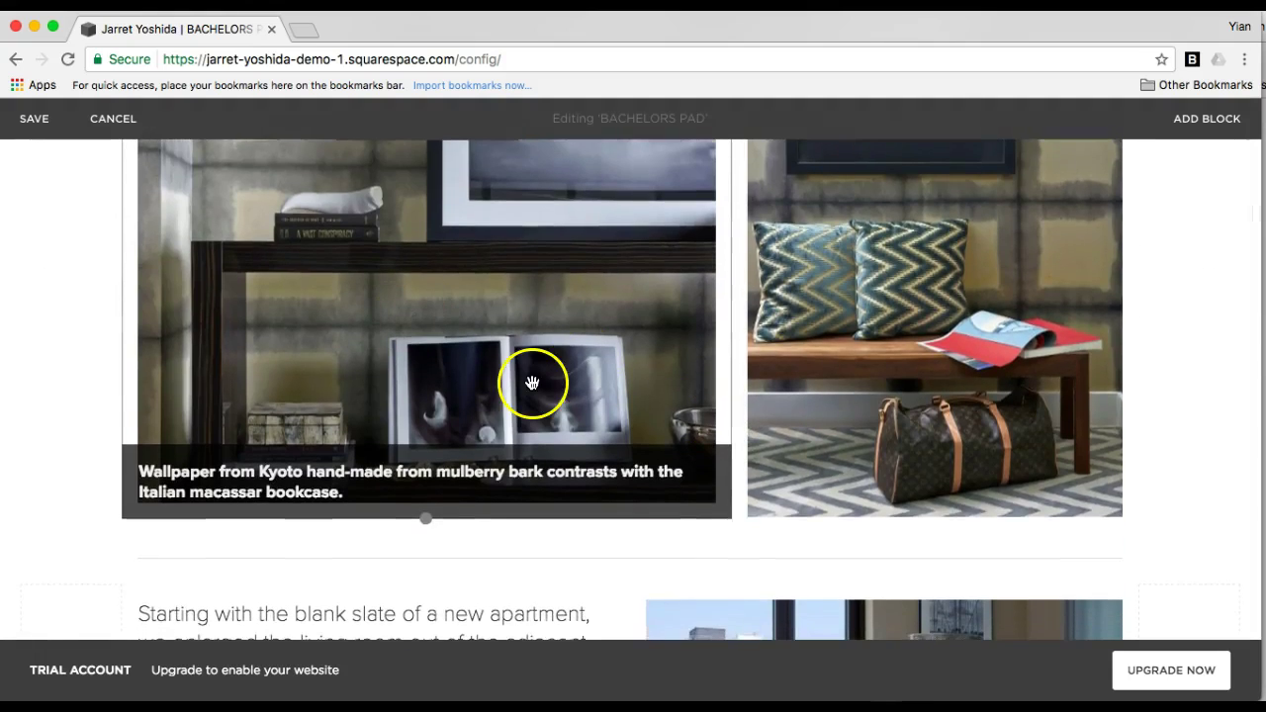
{"action": "scroll", "coordinate": [532, 383], "scroll_direction": "up", "scroll_amount": 3}
{"action": "scroll", "coordinate": [688, 350], "scroll_direction": "down", "scroll_amount": 2}
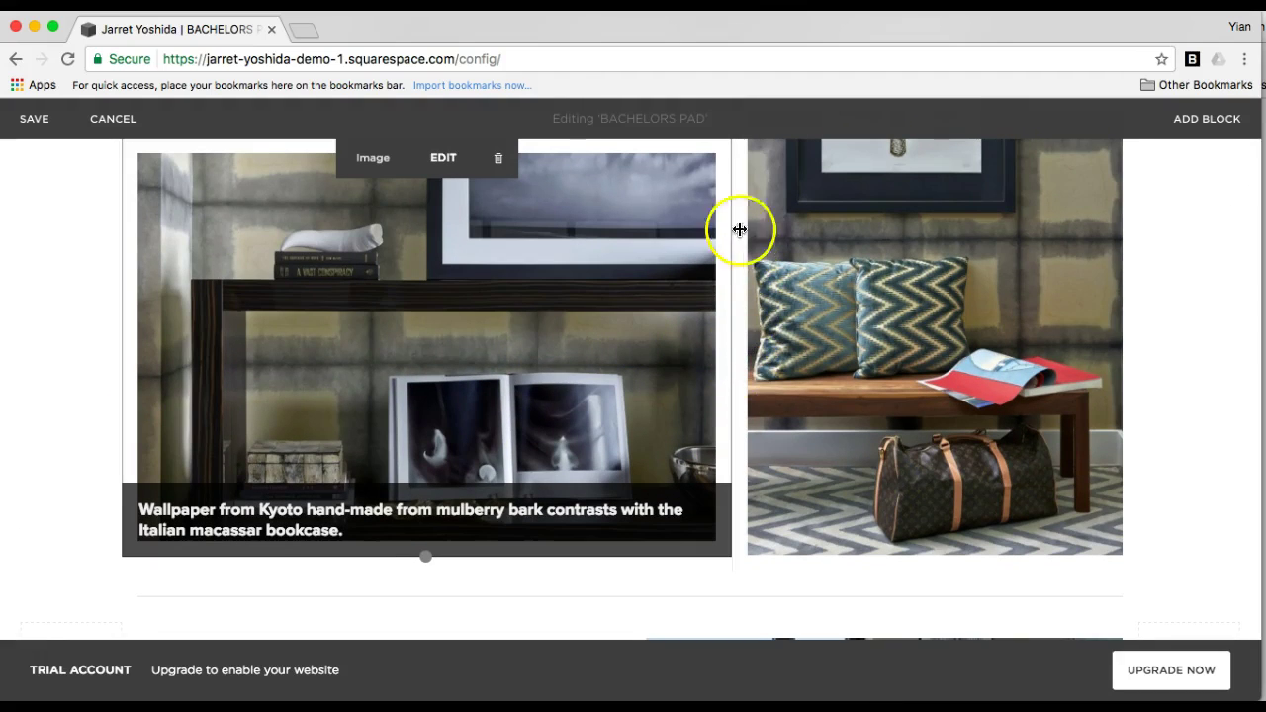
{"action": "scroll", "coordinate": [642, 414], "scroll_direction": "down", "scroll_amount": 5}
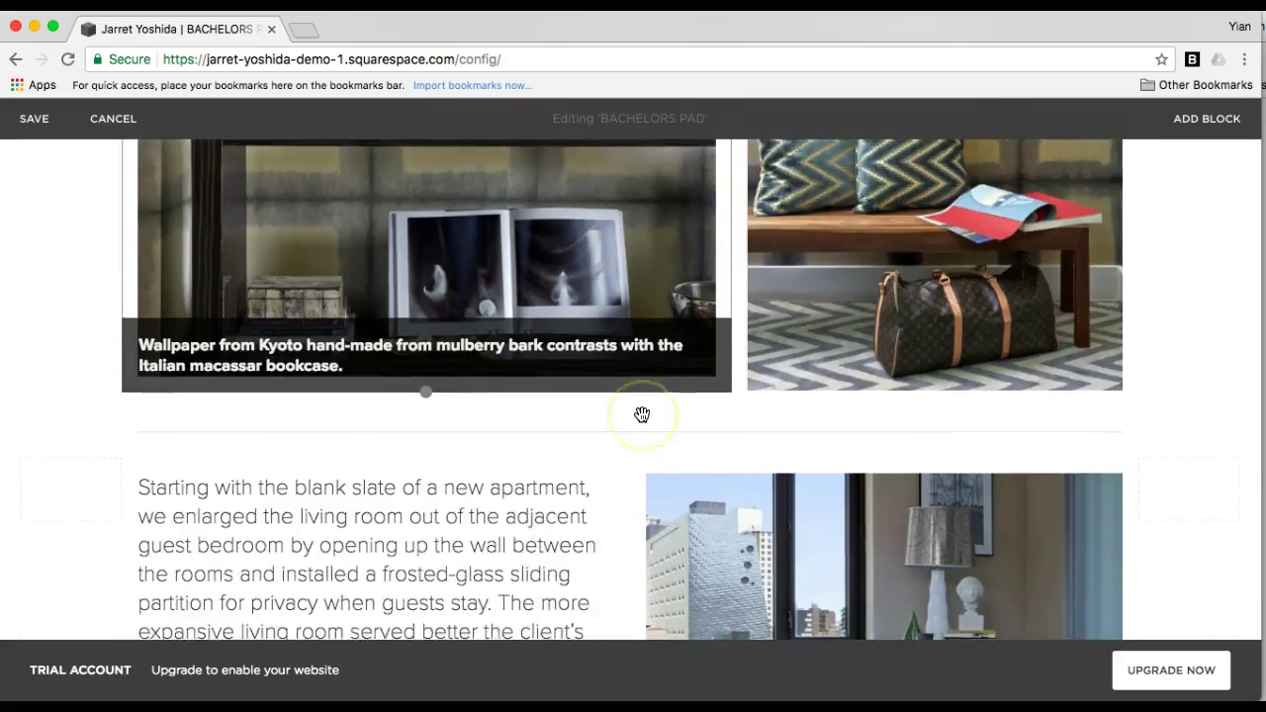
{"action": "scroll", "coordinate": [643, 414], "scroll_direction": "down", "scroll_amount": 3}
{"action": "scroll", "coordinate": [643, 414], "scroll_direction": "down", "scroll_amount": 4}
{"action": "scroll", "coordinate": [642, 414], "scroll_direction": "down", "scroll_amount": 3}
{"action": "scroll", "coordinate": [653, 395], "scroll_direction": "up", "scroll_amount": 2}
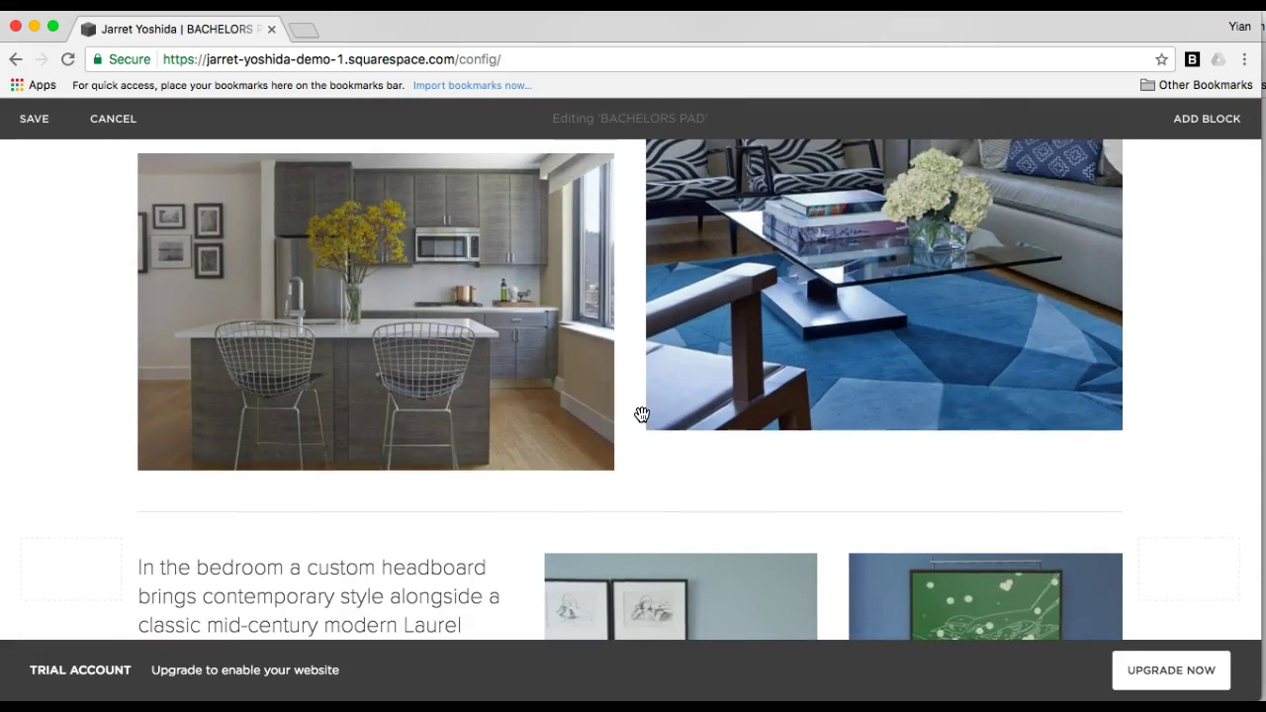
{"action": "mouse_move", "coordinate": [375, 326]}
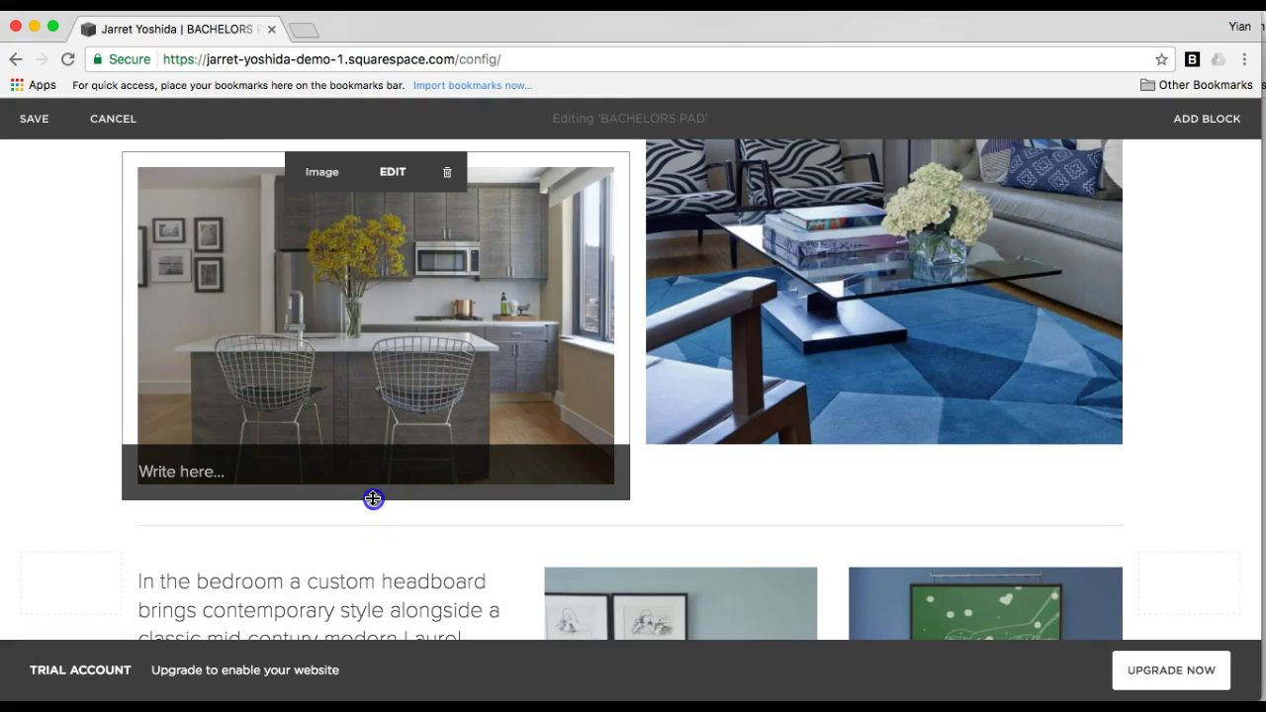
Shorten the kitchen photo to the living room photo's height, save, and preview full-width.
{"action": "left_click_drag", "start_coordinate": [373, 499], "coordinate": [371, 458]}
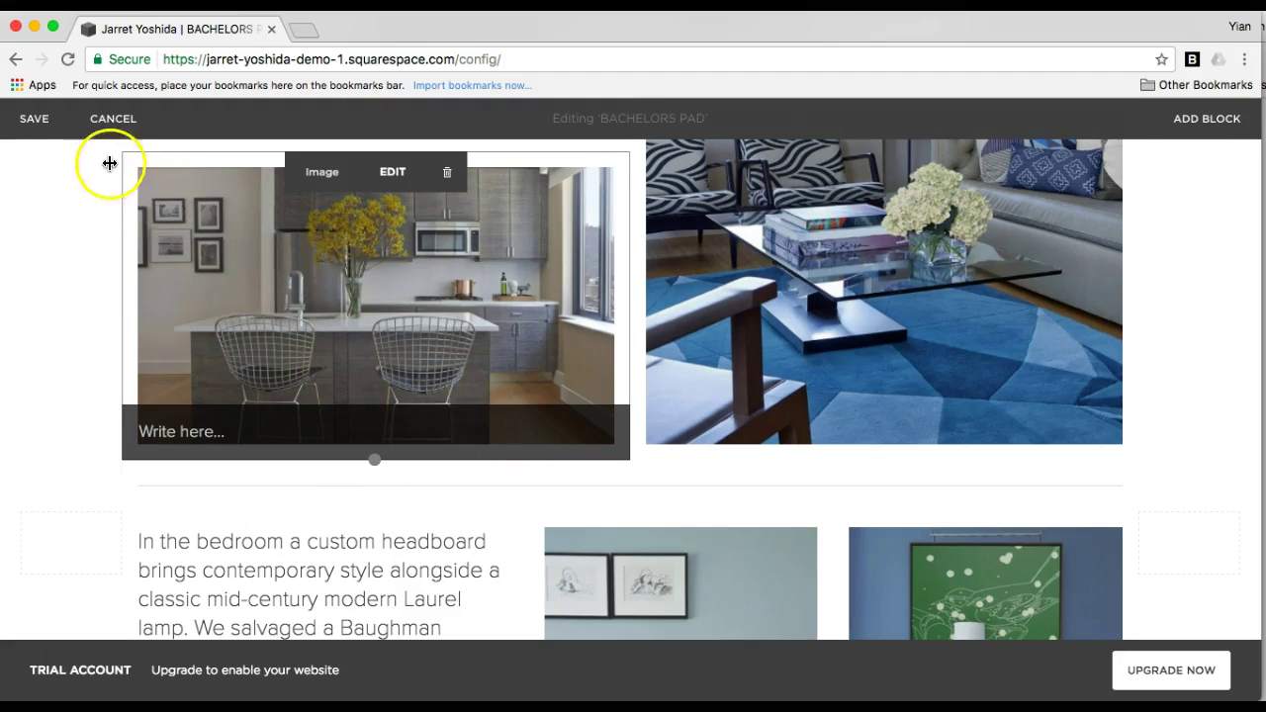
{"action": "scroll", "coordinate": [261, 262], "scroll_direction": "down", "scroll_amount": 5}
{"action": "scroll", "coordinate": [261, 297], "scroll_direction": "down", "scroll_amount": 2}
{"action": "scroll", "coordinate": [261, 296], "scroll_direction": "up", "scroll_amount": 4}
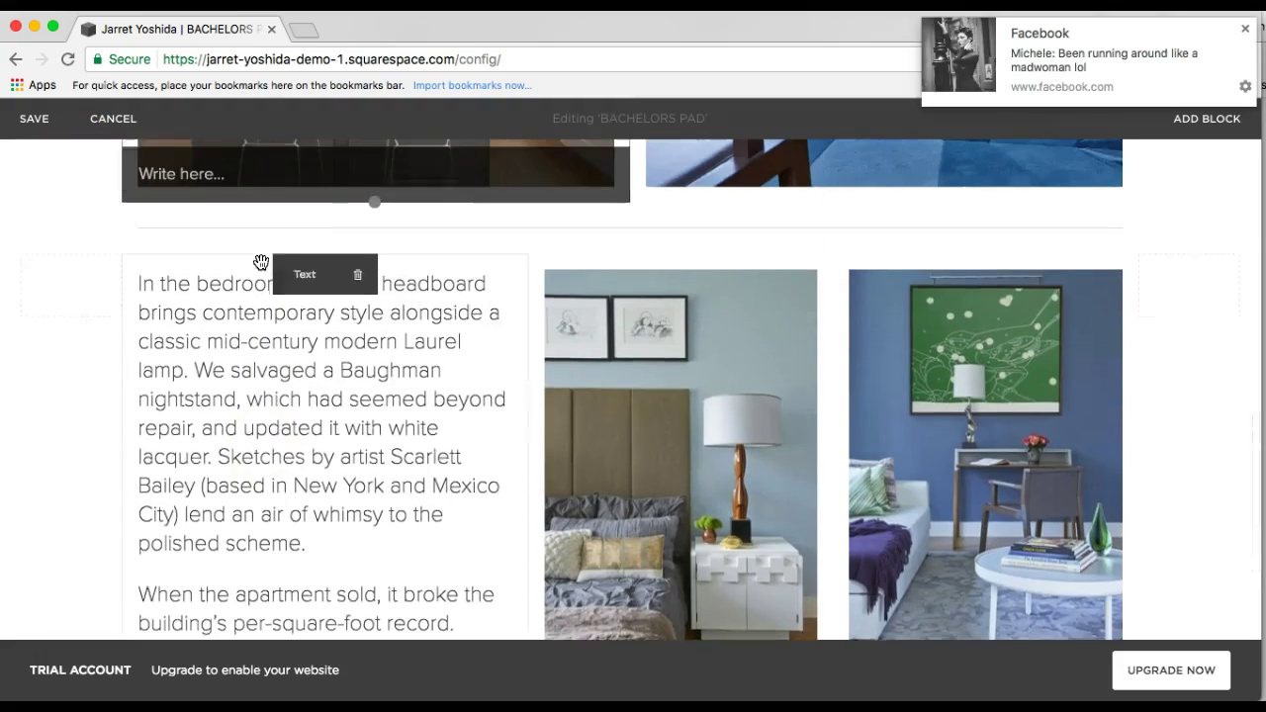
{"action": "left_click", "coordinate": [1244, 33]}
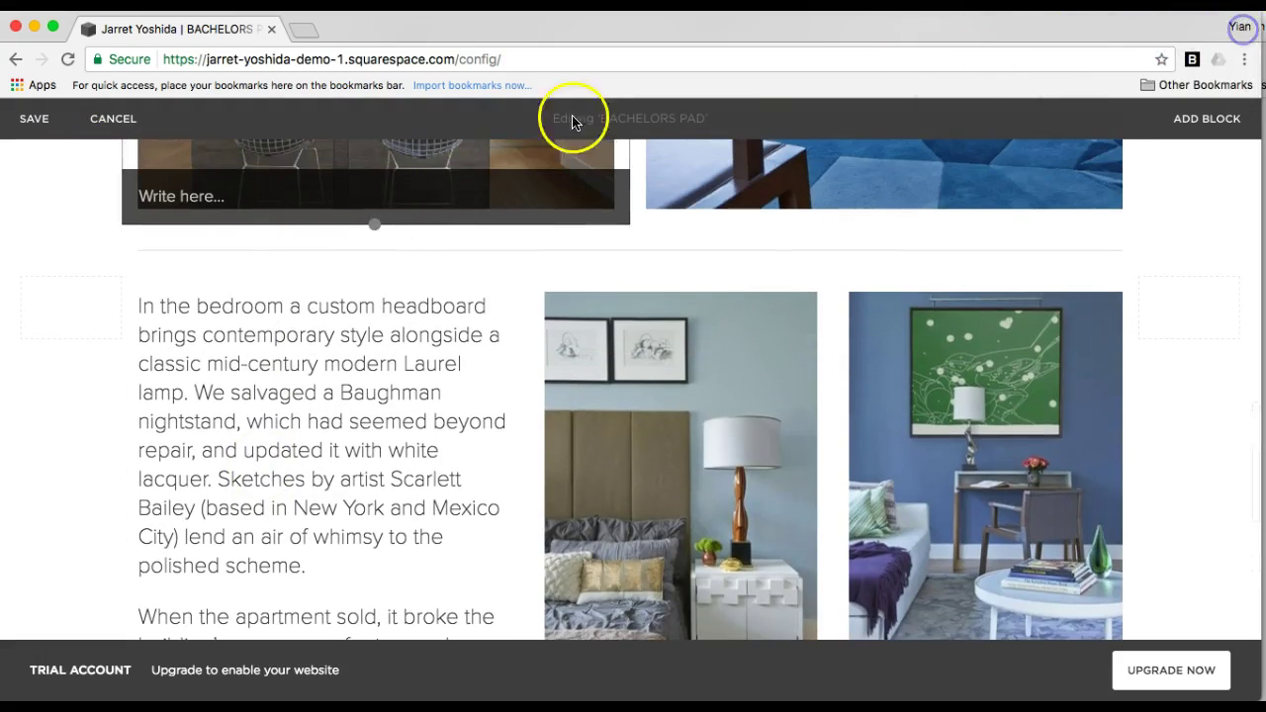
{"action": "left_click", "coordinate": [36, 119]}
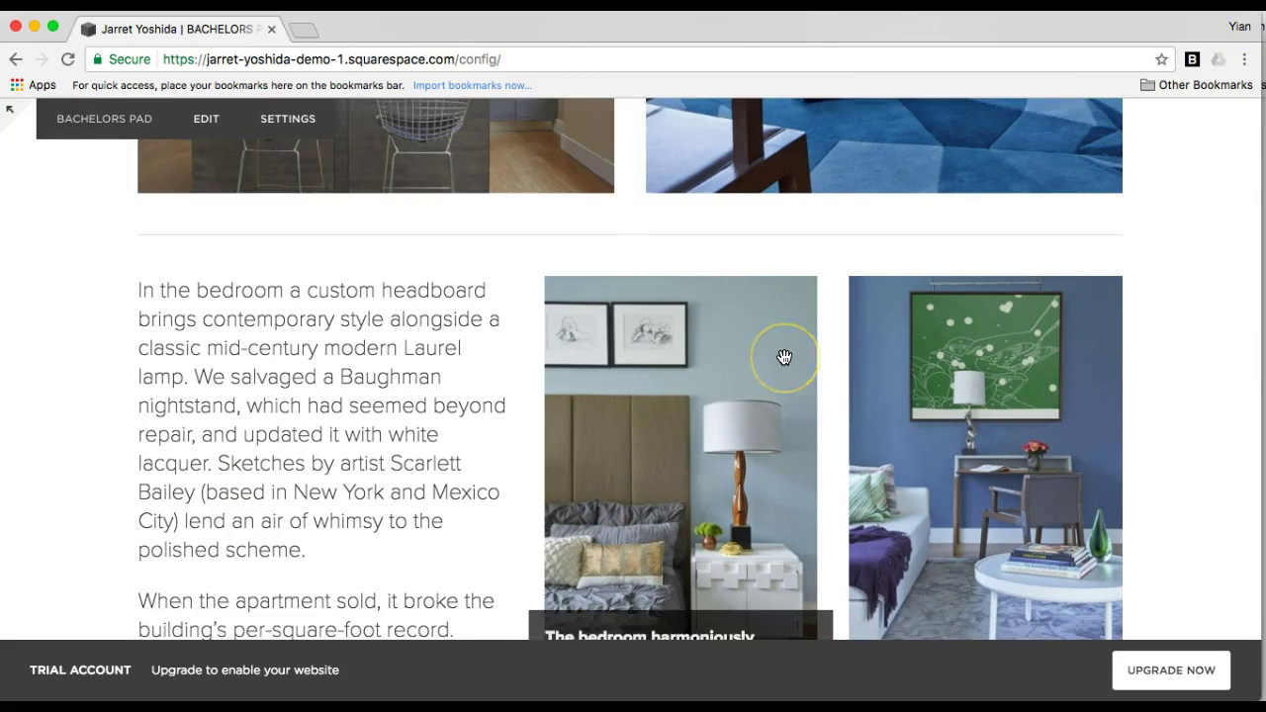
{"action": "scroll", "coordinate": [784, 356], "scroll_direction": "up", "scroll_amount": 5}
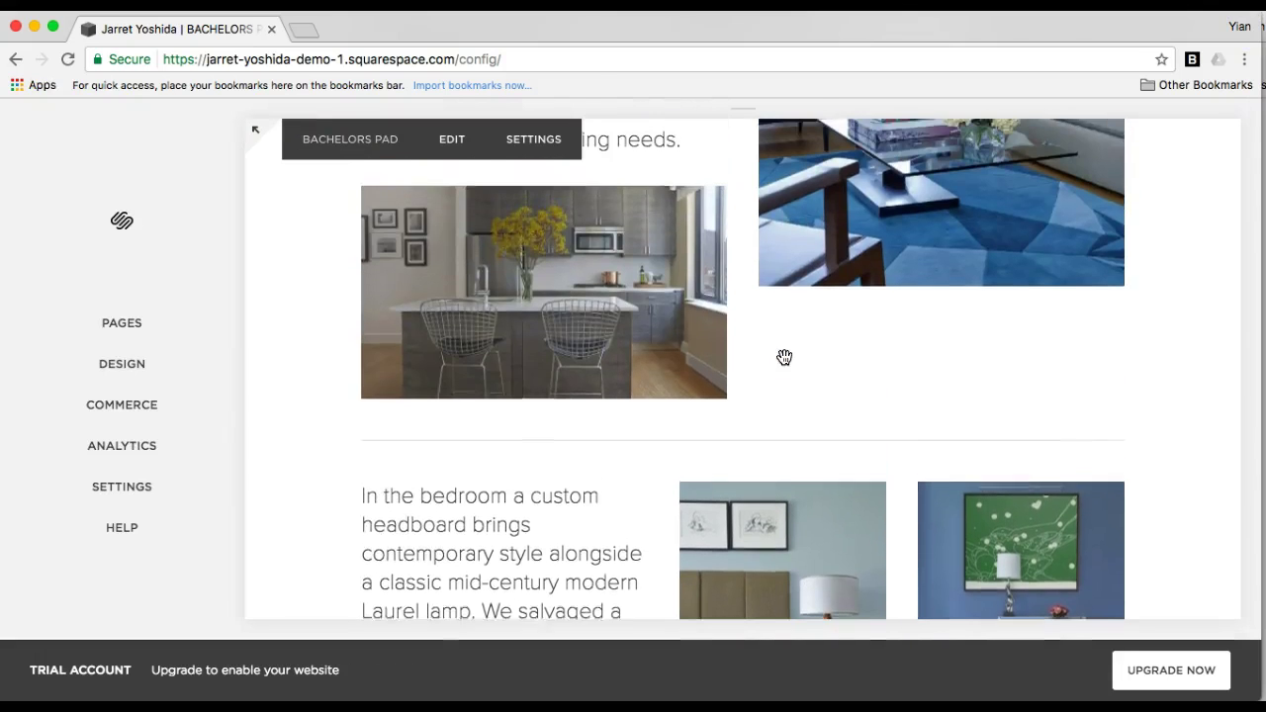
{"action": "scroll", "coordinate": [783, 356], "scroll_direction": "up", "scroll_amount": 3}
{"action": "left_click", "coordinate": [254, 135]}
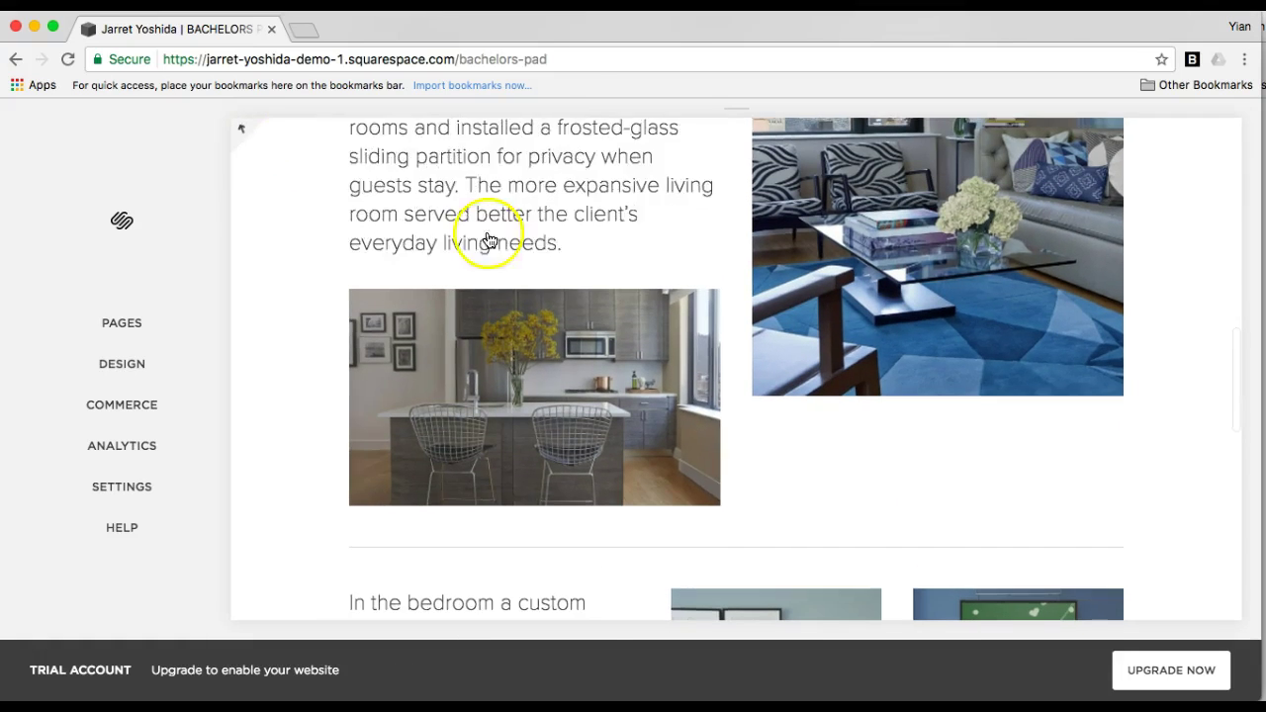
{"action": "scroll", "coordinate": [597, 304], "scroll_direction": "up", "scroll_amount": 6}
{"action": "scroll", "coordinate": [596, 304], "scroll_direction": "up", "scroll_amount": 2}
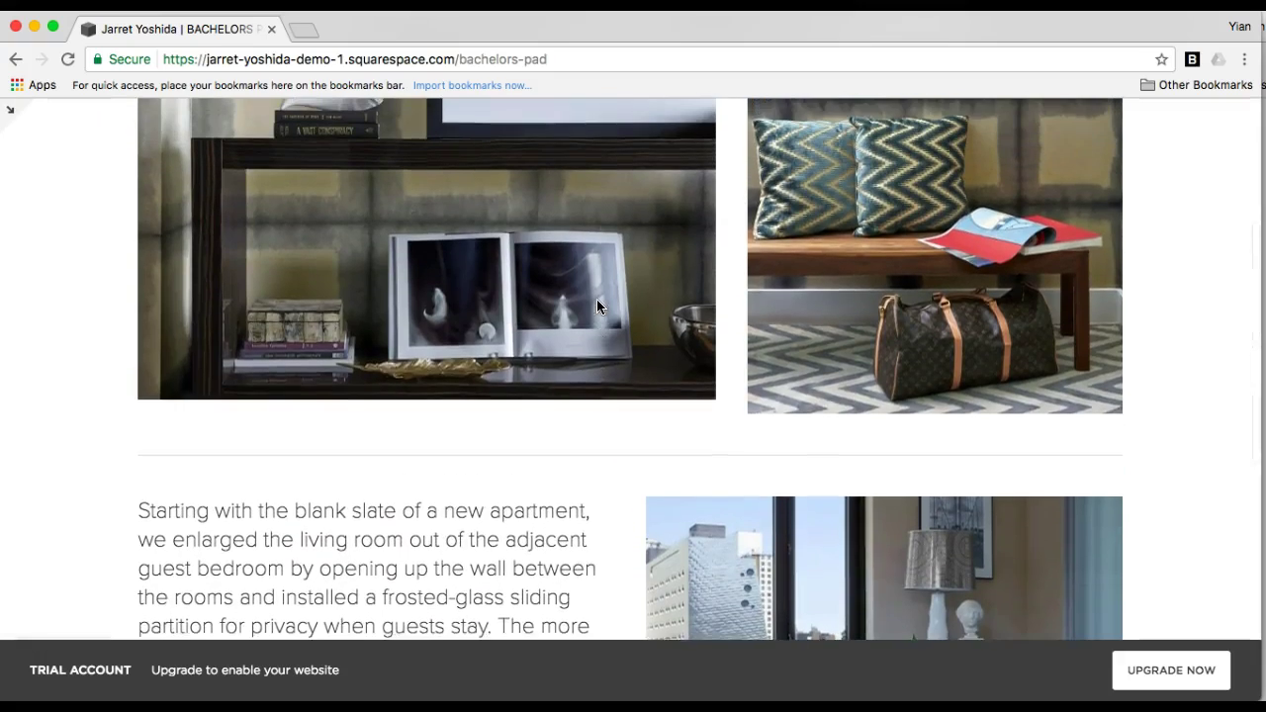
{"action": "scroll", "coordinate": [691, 406], "scroll_direction": "up", "scroll_amount": 5}
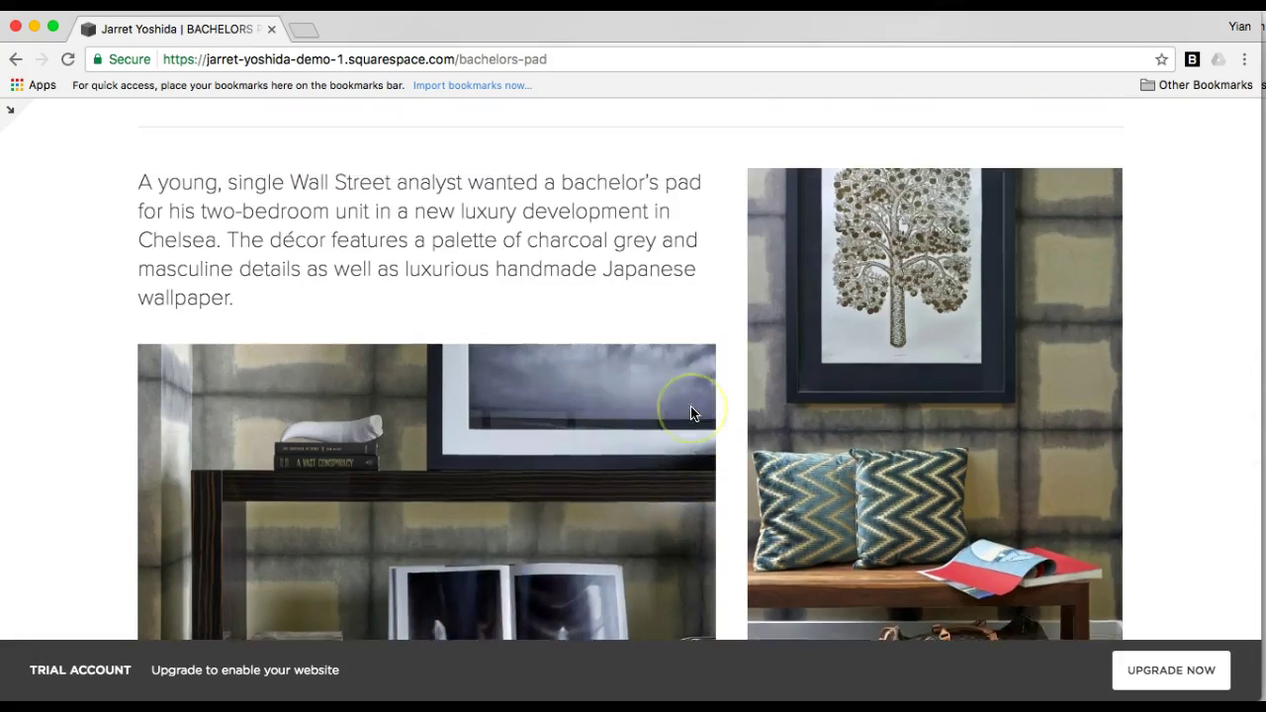
{"action": "scroll", "coordinate": [690, 405], "scroll_direction": "down", "scroll_amount": 2}
{"action": "scroll", "coordinate": [690, 405], "scroll_direction": "down", "scroll_amount": 2}
{"action": "scroll", "coordinate": [690, 412], "scroll_direction": "down", "scroll_amount": 5}
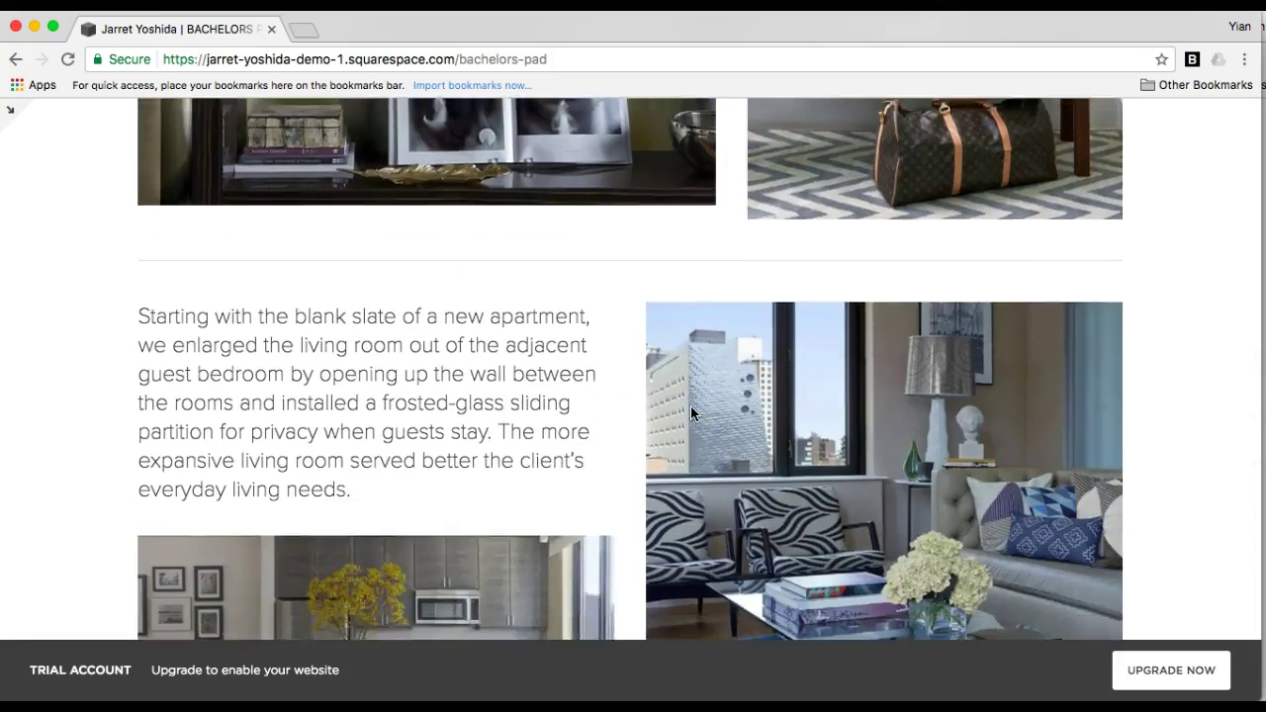
{"action": "scroll", "coordinate": [690, 413], "scroll_direction": "down", "scroll_amount": 4}
{"action": "scroll", "coordinate": [691, 412], "scroll_direction": "down", "scroll_amount": 4}
{"action": "scroll", "coordinate": [691, 413], "scroll_direction": "down", "scroll_amount": 3}
{"action": "scroll", "coordinate": [691, 413], "scroll_direction": "down", "scroll_amount": 2}
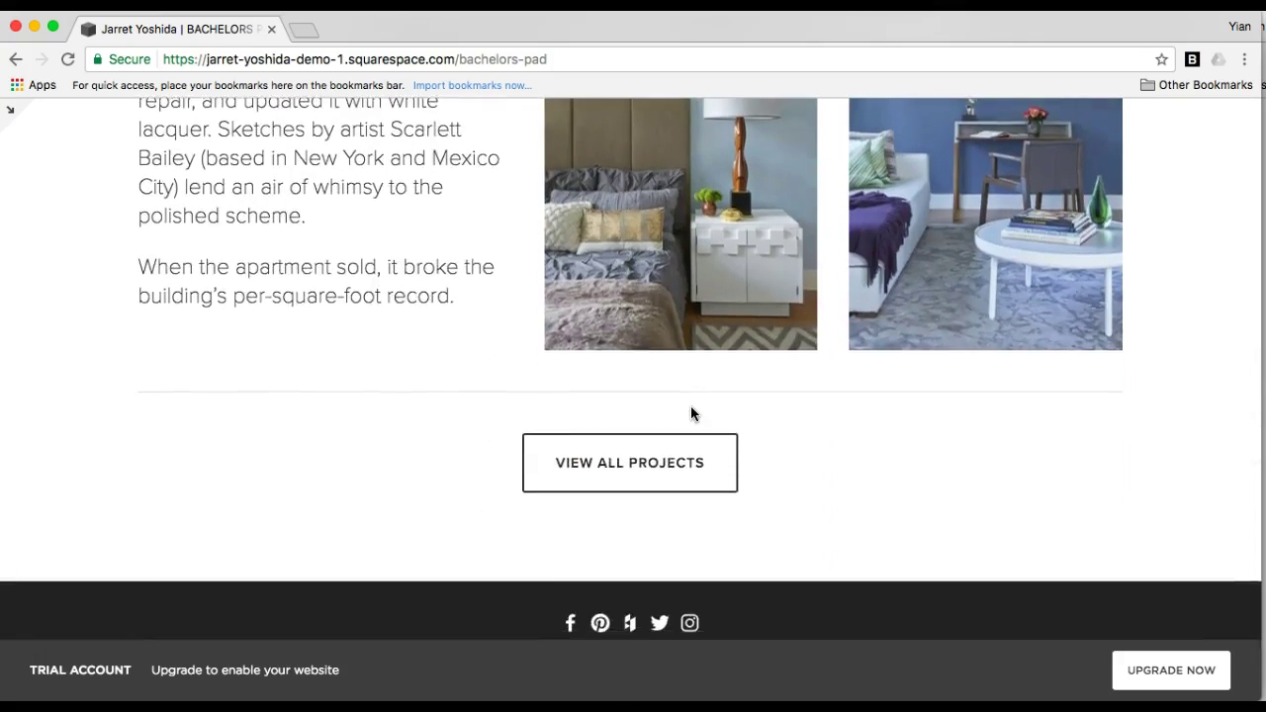
{"action": "scroll", "coordinate": [690, 413], "scroll_direction": "up", "scroll_amount": 3}
{"action": "scroll", "coordinate": [690, 413], "scroll_direction": "up", "scroll_amount": 5}
{"action": "scroll", "coordinate": [690, 412], "scroll_direction": "up", "scroll_amount": 3}
{"action": "scroll", "coordinate": [690, 412], "scroll_direction": "up", "scroll_amount": 3}
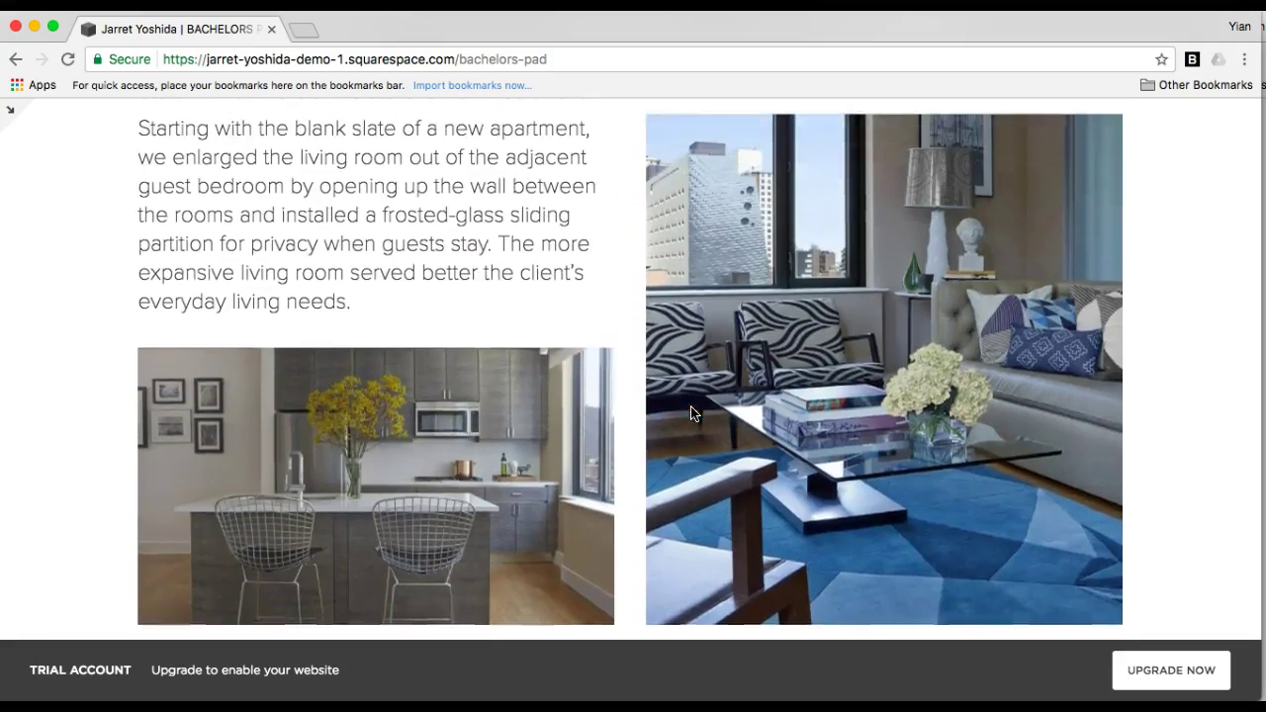
{"action": "scroll", "coordinate": [691, 412], "scroll_direction": "up", "scroll_amount": 3}
{"action": "scroll", "coordinate": [690, 412], "scroll_direction": "up", "scroll_amount": 2}
{"action": "scroll", "coordinate": [690, 412], "scroll_direction": "up", "scroll_amount": 2}
{"action": "scroll", "coordinate": [690, 412], "scroll_direction": "up", "scroll_amount": 3}
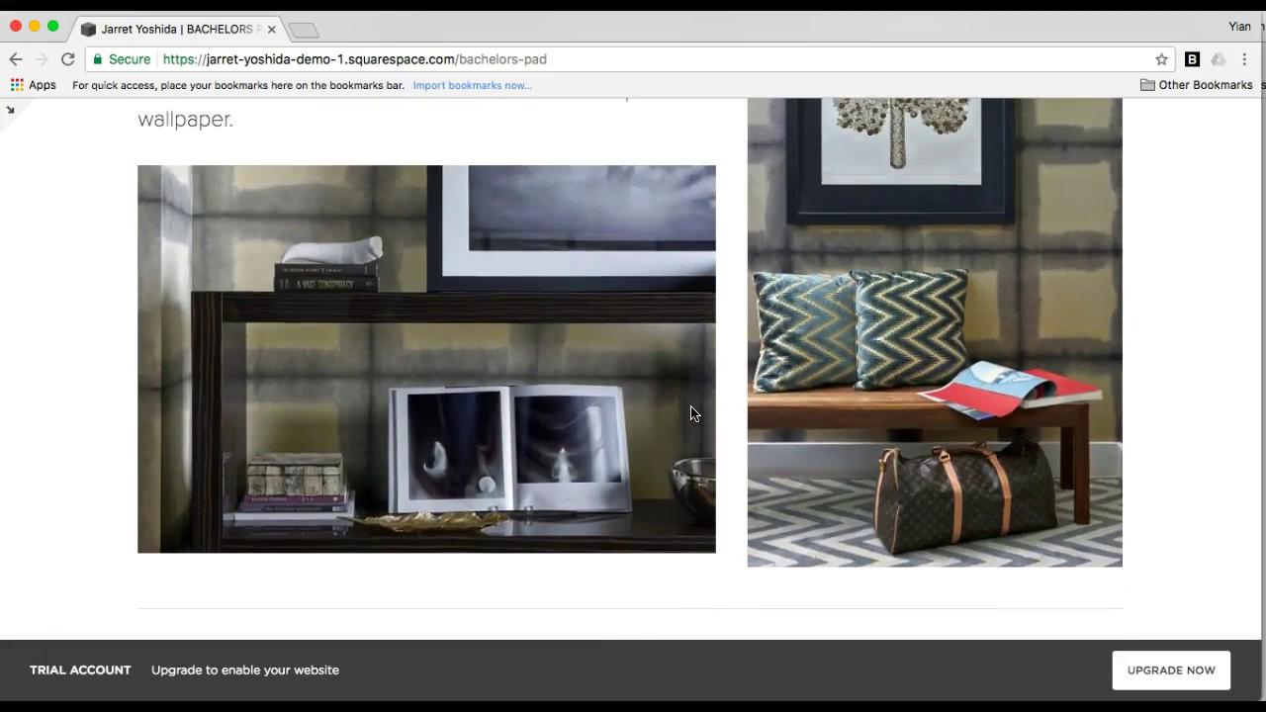
{"action": "scroll", "coordinate": [690, 413], "scroll_direction": "up", "scroll_amount": 2}
{"action": "scroll", "coordinate": [690, 412], "scroll_direction": "up", "scroll_amount": 2}
{"action": "scroll", "coordinate": [690, 413], "scroll_direction": "down", "scroll_amount": 2}
{"action": "scroll", "coordinate": [690, 412], "scroll_direction": "down", "scroll_amount": 2}
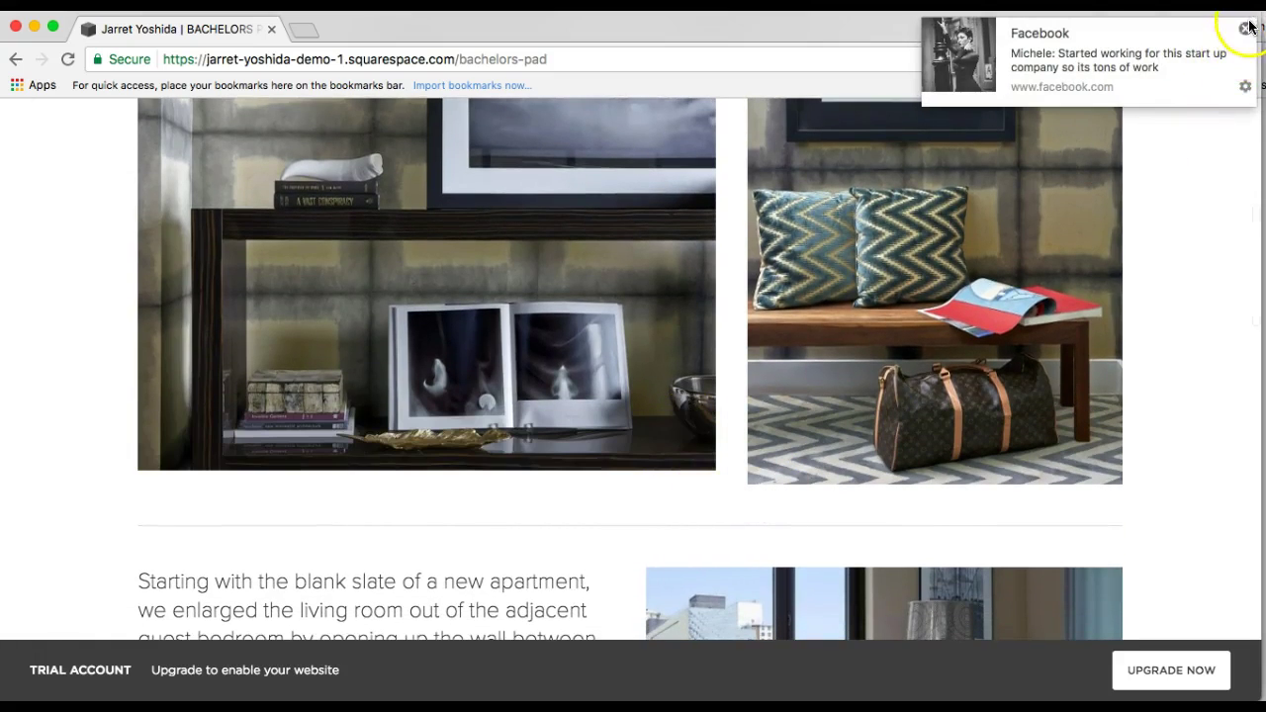
{"action": "left_click", "coordinate": [1245, 28]}
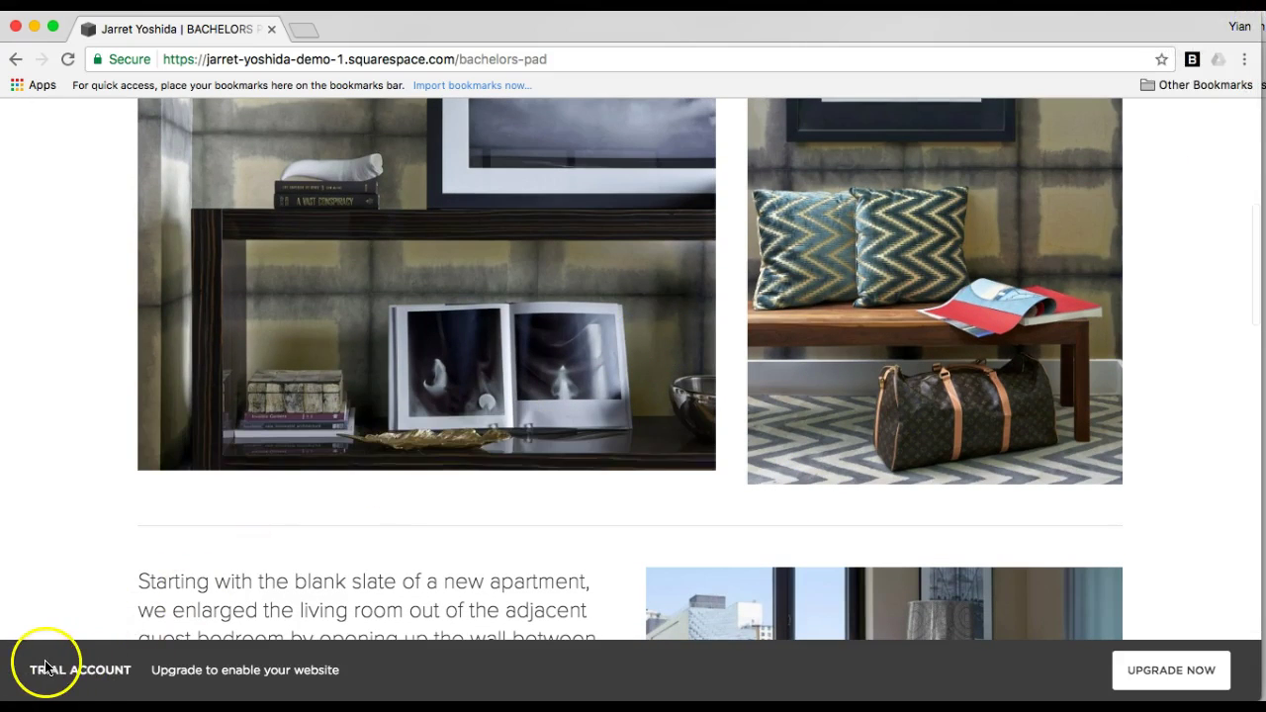